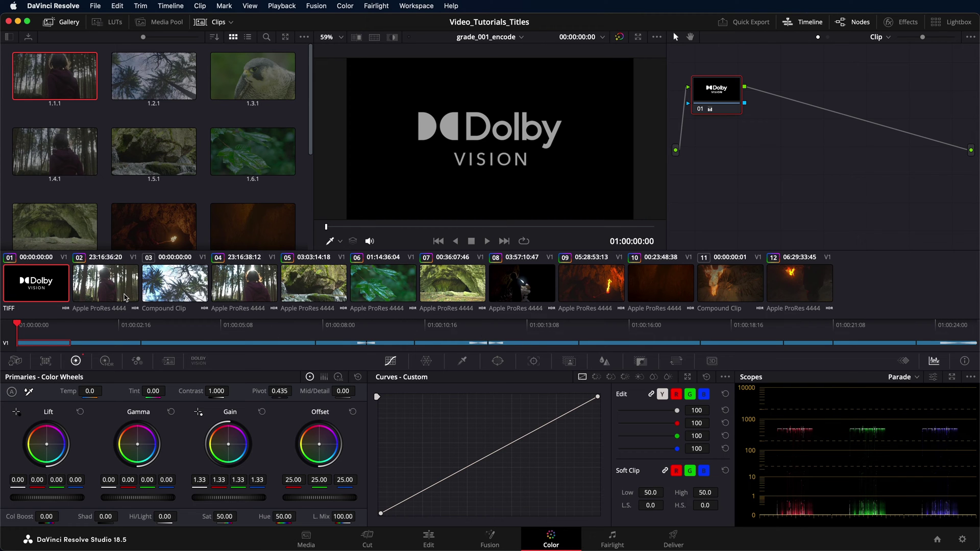
Compare the grades on clips 03 and 02, then switch to the Deliver page
left_click(126, 298)
left_click(166, 294)
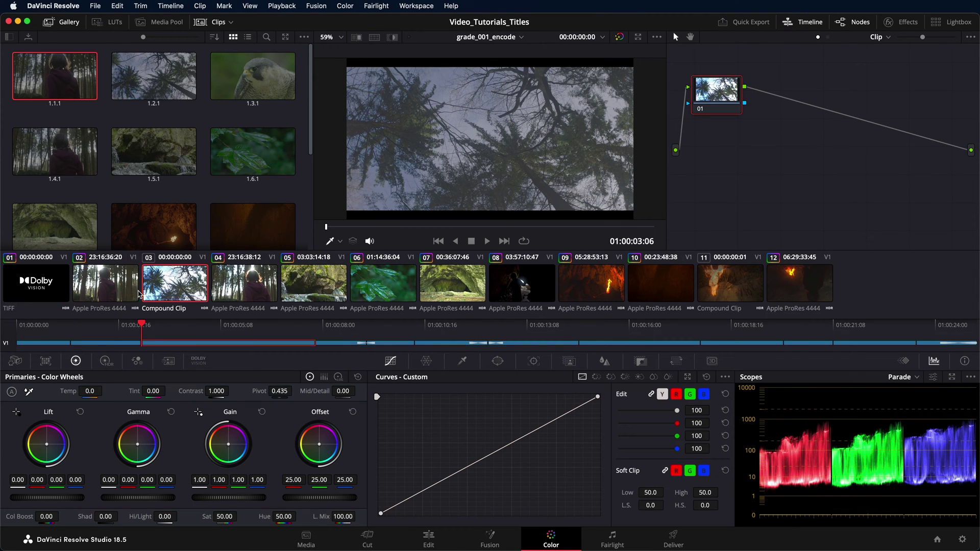
left_click(126, 294)
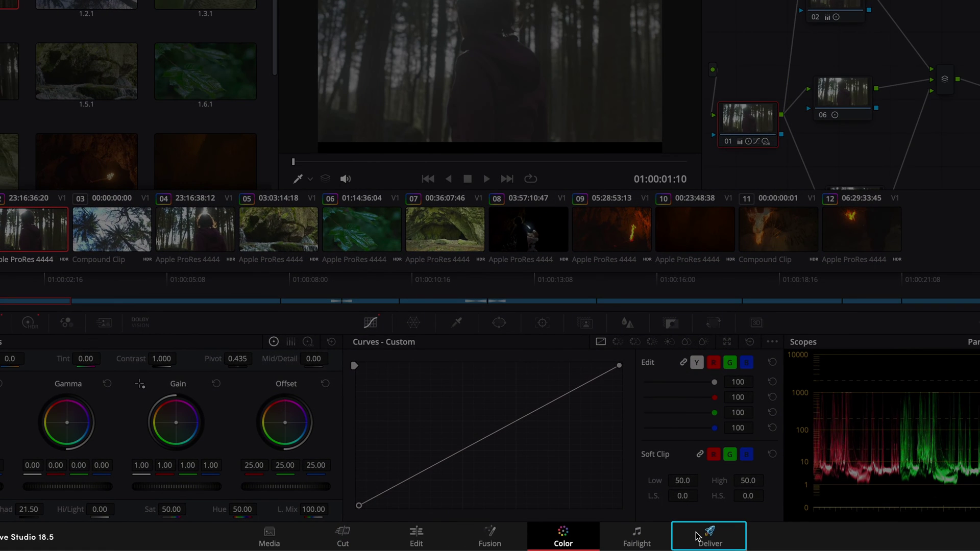
left_click(696, 535)
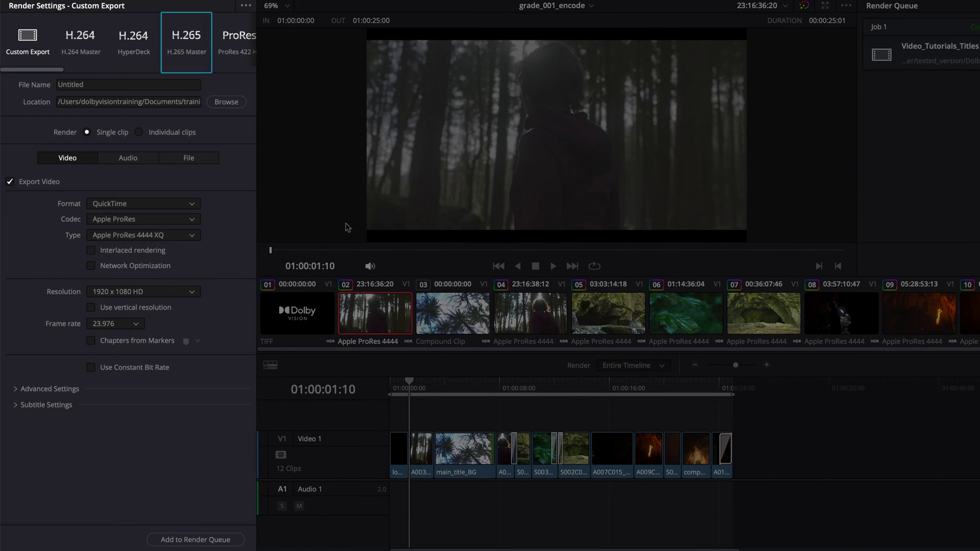
Apply the H.265 Master preset and name the output Grade001_preview_encode_DolbyVision
left_click(199, 45)
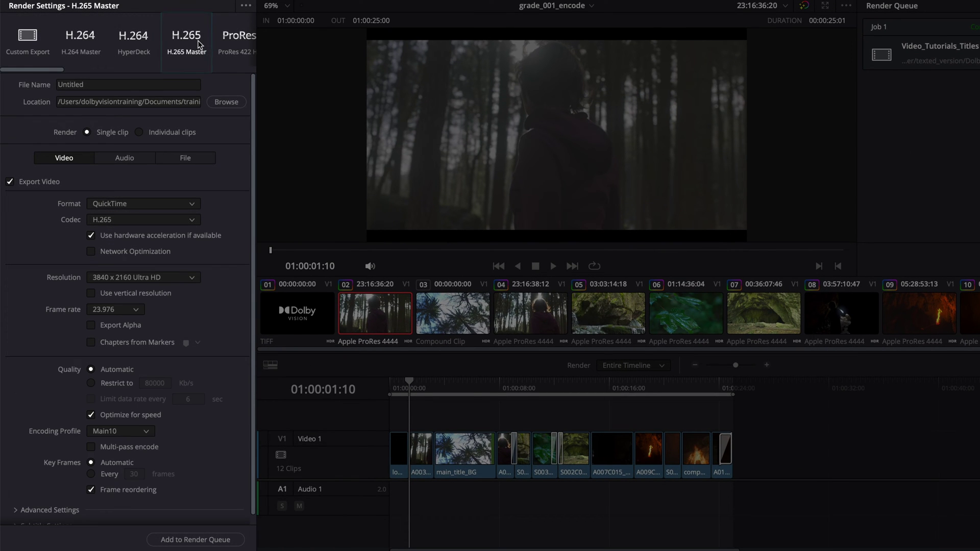
left_click(128, 85)
double_click(116, 85)
type("Grade001_preview_encode_DolbyVision")
Set the render location to a new preview_encodes folder inside render
left_click(226, 101)
left_click(453, 201)
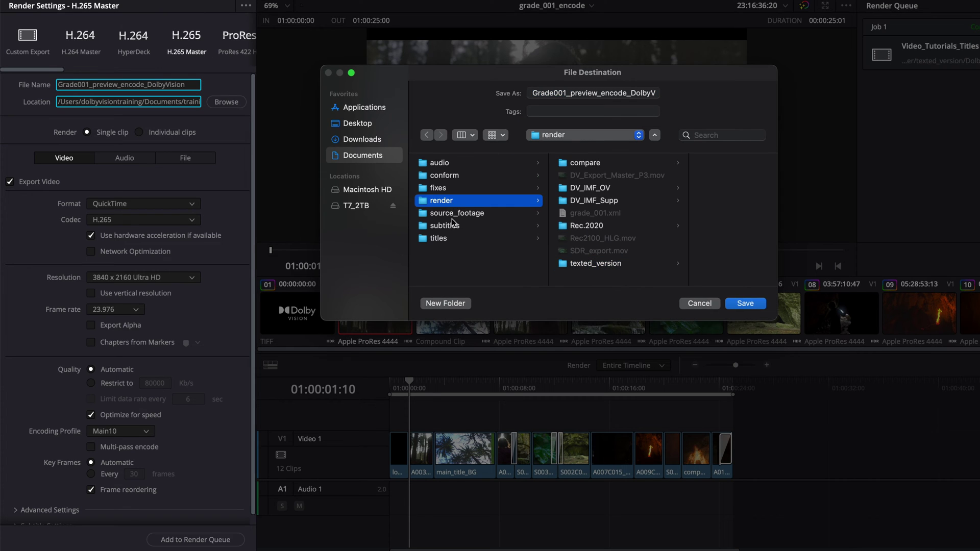
left_click(445, 303)
type("preview_encodes")
key("Return")
key("Return")
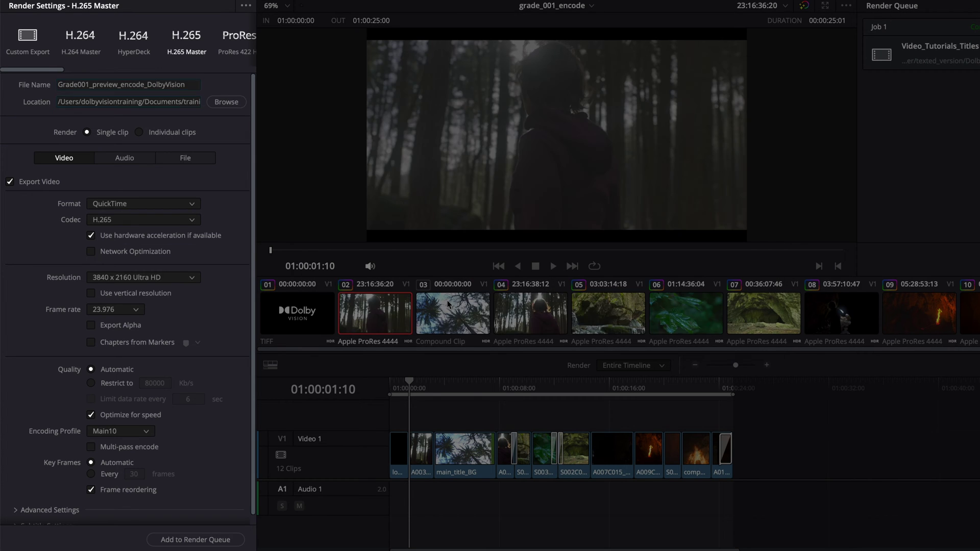
Set the render format to MP4 and the codec to H.265
left_click(172, 206)
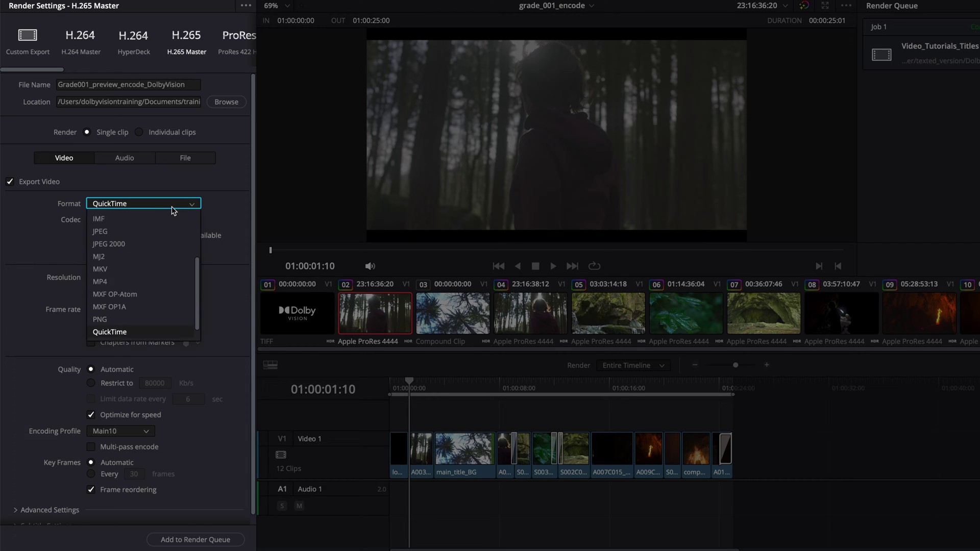
left_click(154, 281)
left_click(194, 221)
left_click(183, 248)
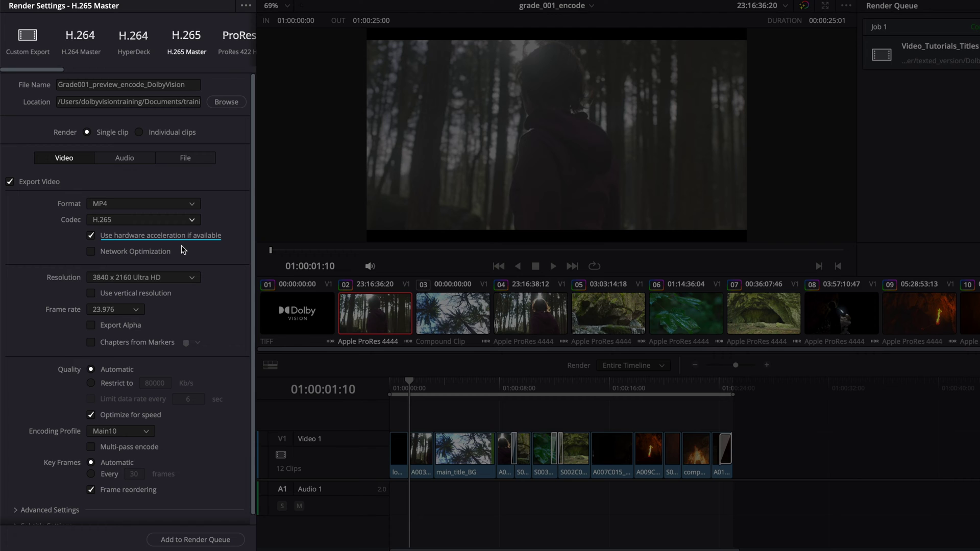
Restrict the encode quality to a 20000 Kb/s bitrate
scroll(183, 249, "down", 1)
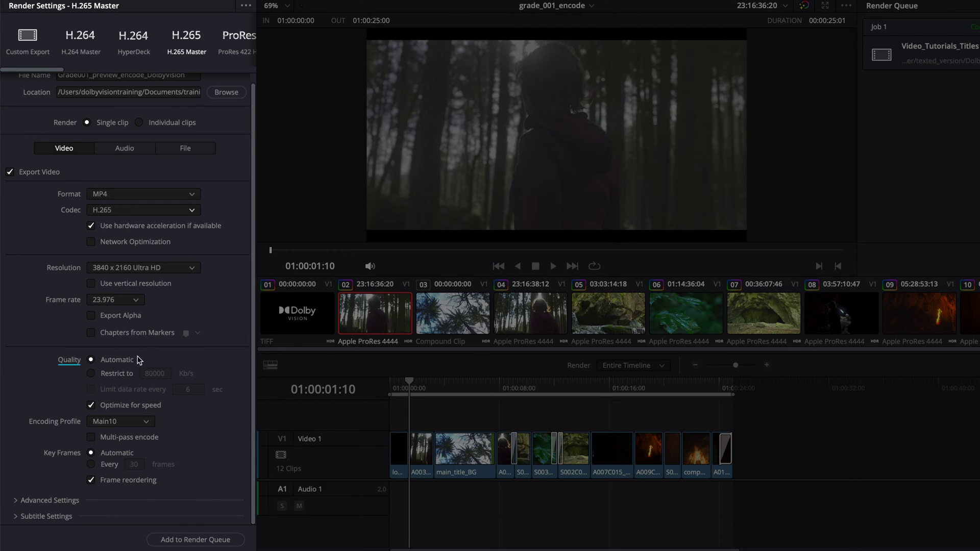
left_click(124, 376)
double_click(157, 374)
type("20000")
key("Return")
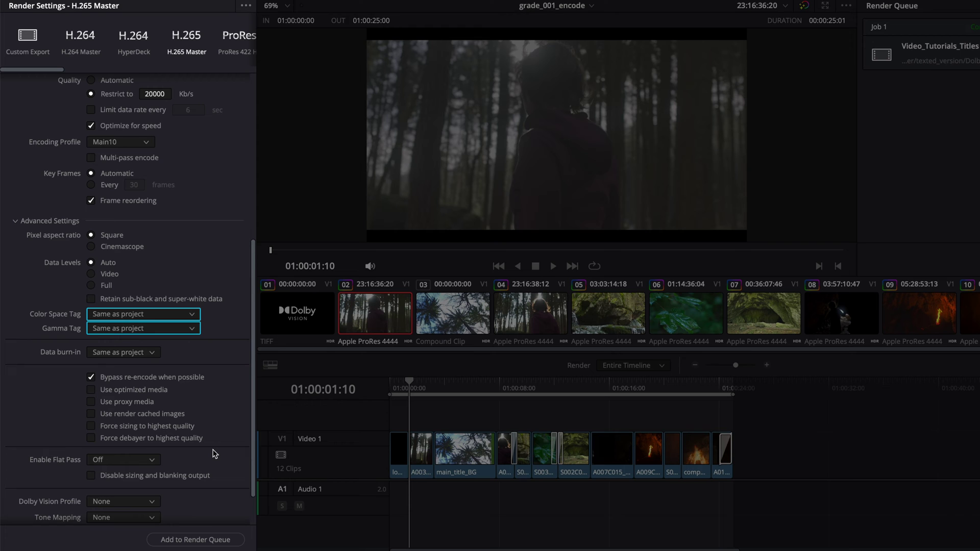
Choose Dolby Vision Profile 5.0 in the Advanced Settings of the render
scroll(214, 453, "down", 2)
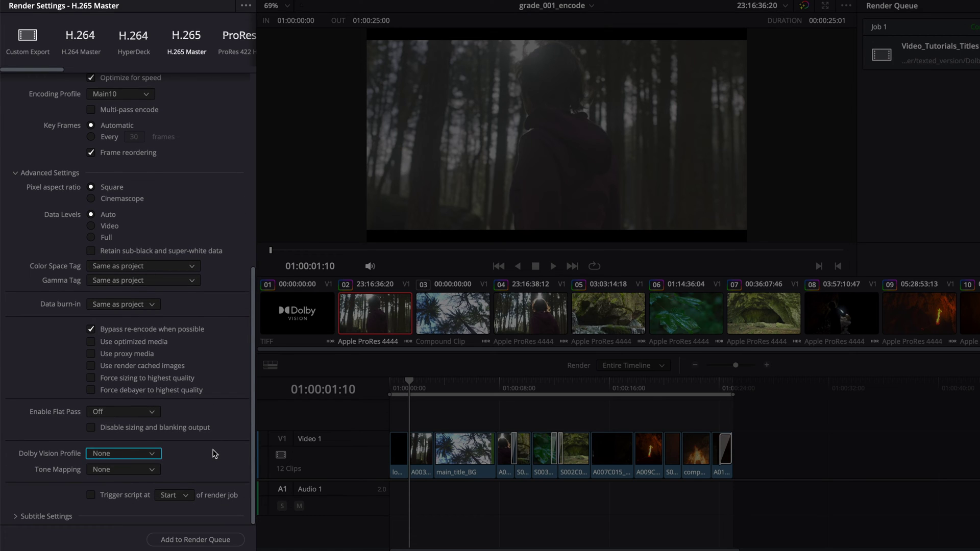
left_click(156, 454)
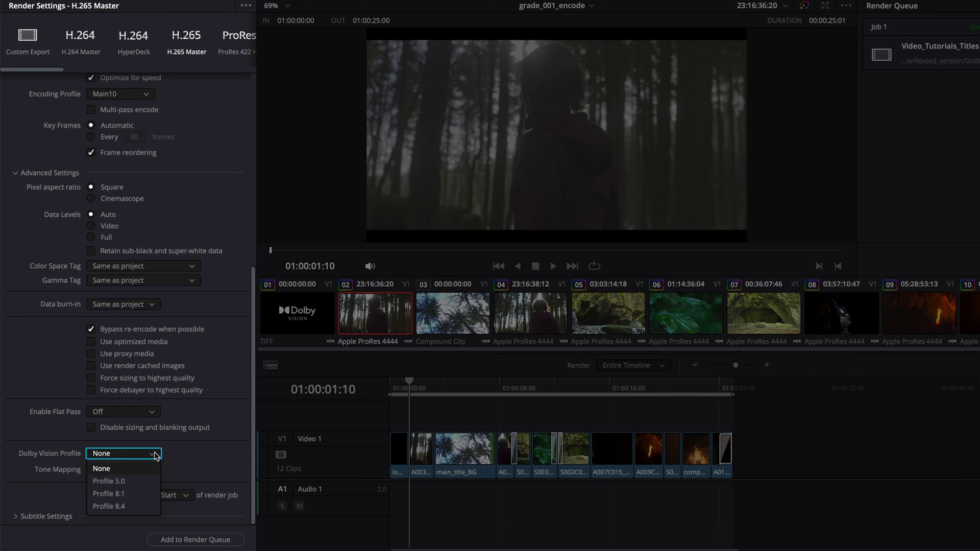
left_click(145, 481)
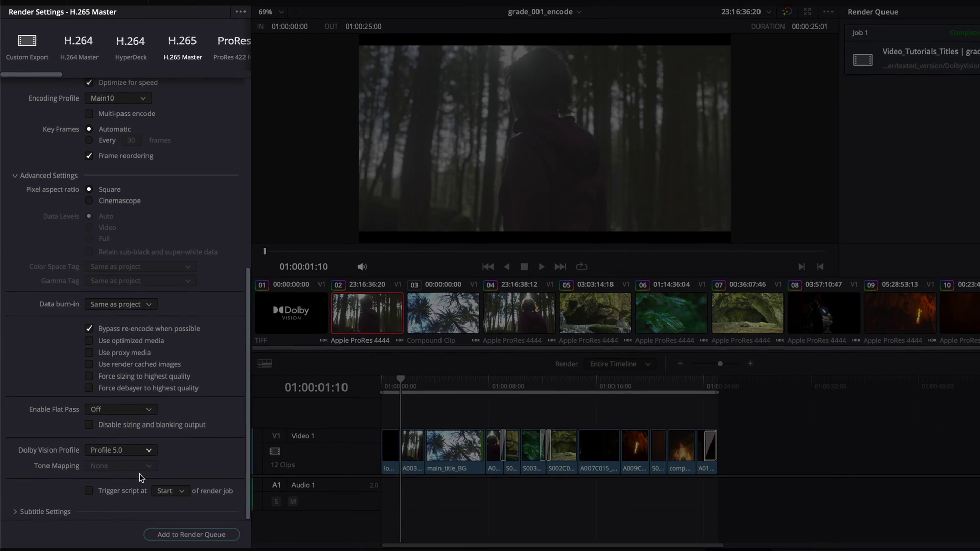
Add the H.265 encode to the render queue as Job 2 and render it
left_click(227, 539)
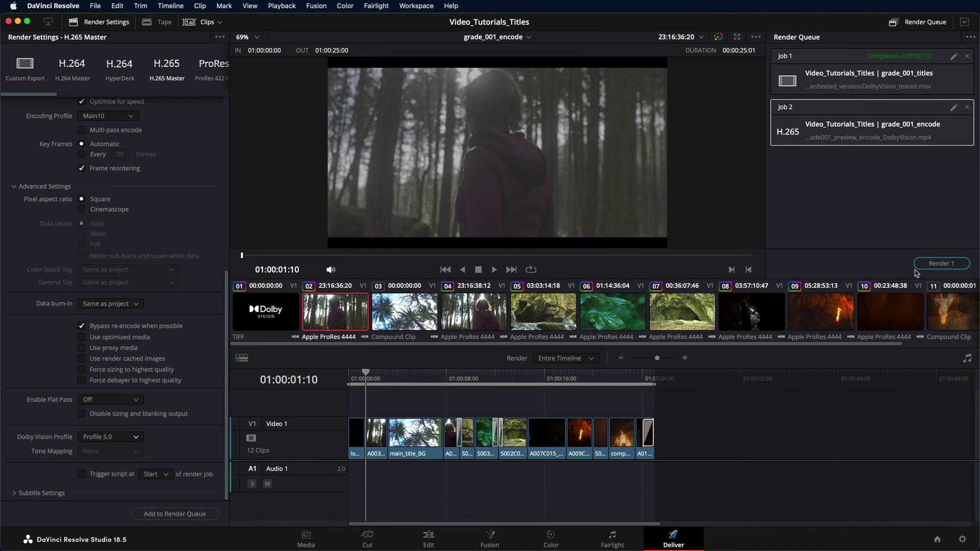
left_click(940, 264)
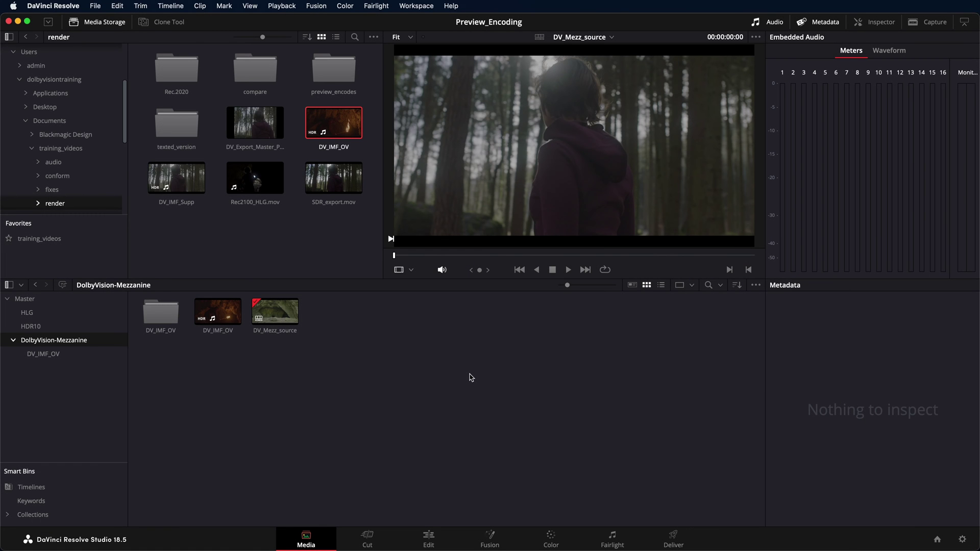
left_click(962, 539)
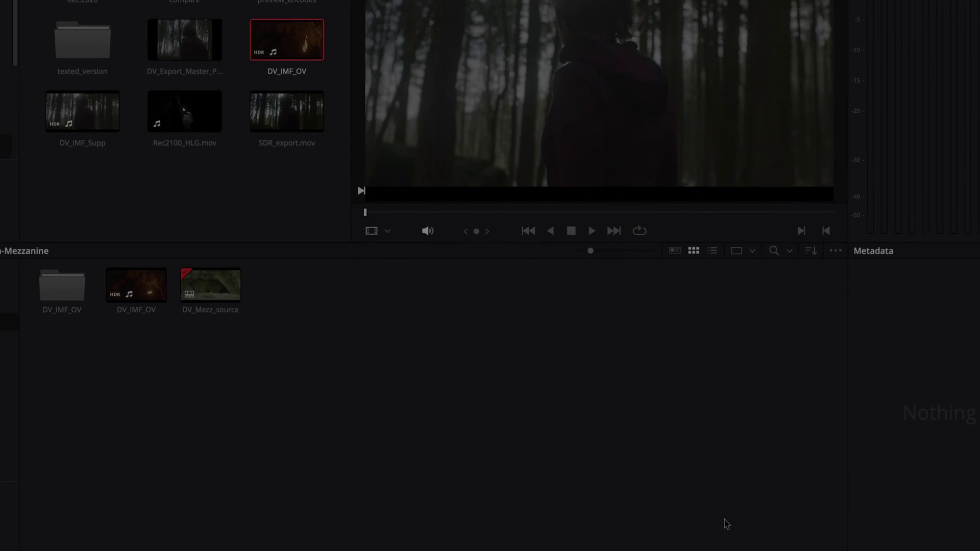
Review the Dolby Vision Profile list on the Deliver page, then open Color Management settings
left_click(729, 539)
scroll(271, 394, "down", 2)
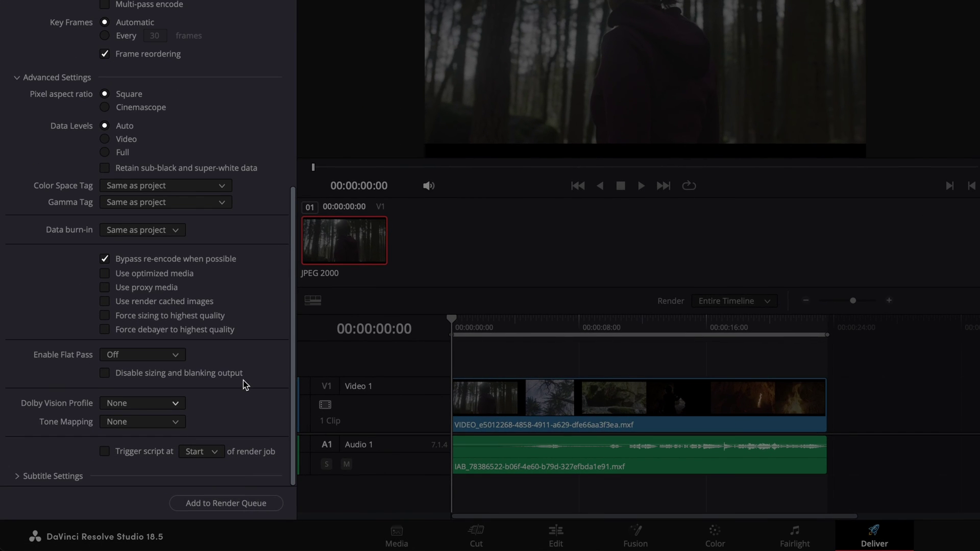
left_click(180, 404)
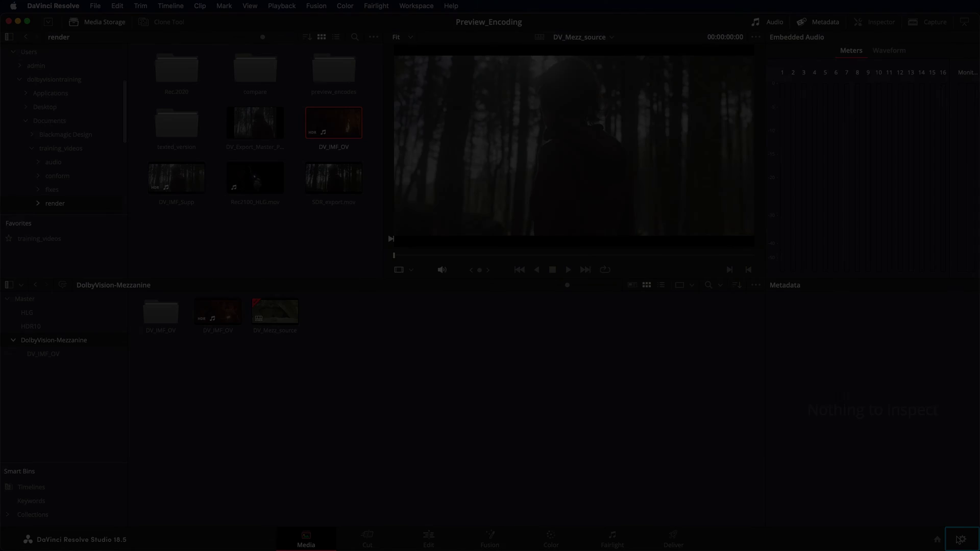
left_click(960, 540)
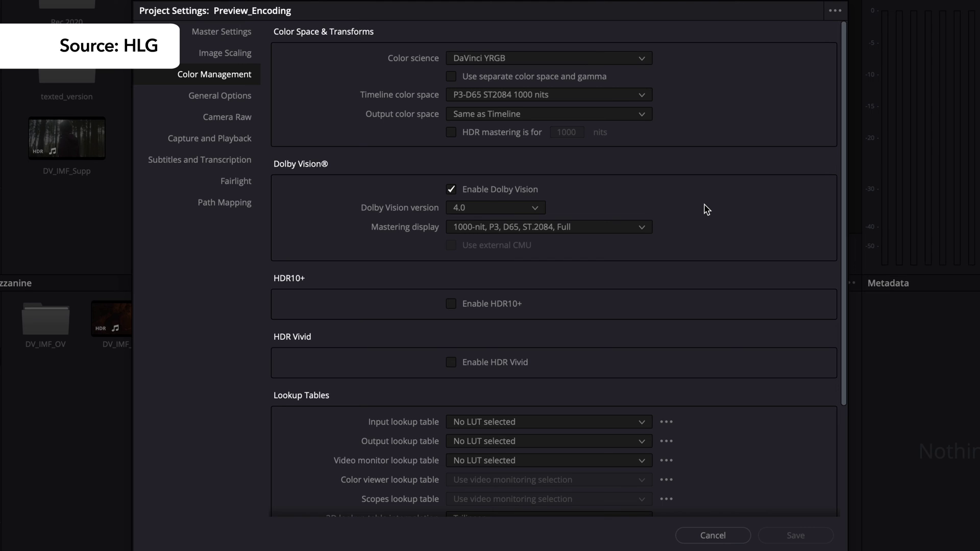
Change the timeline color space to Rec.2100 HLG, then to Rec.2100 ST2084
left_click(640, 96)
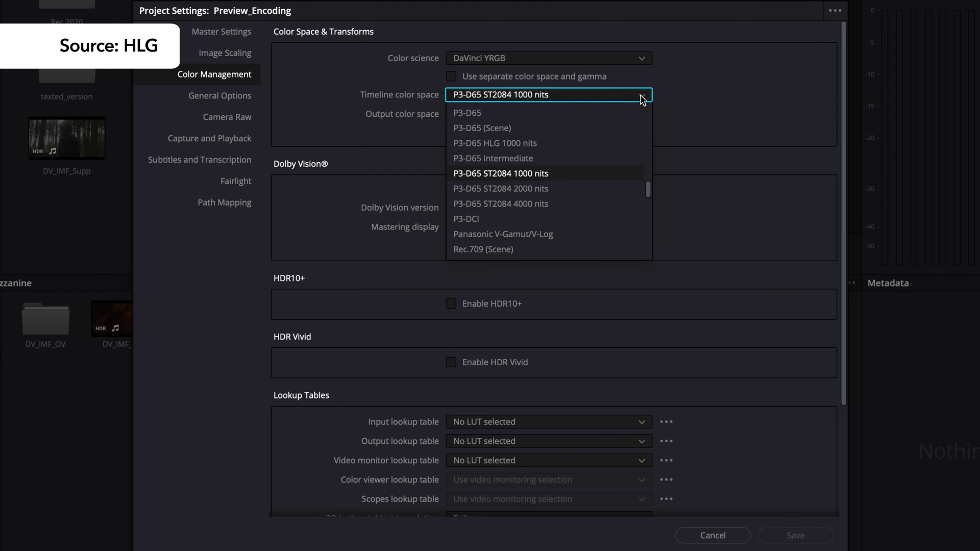
scroll(612, 135, "down", 9)
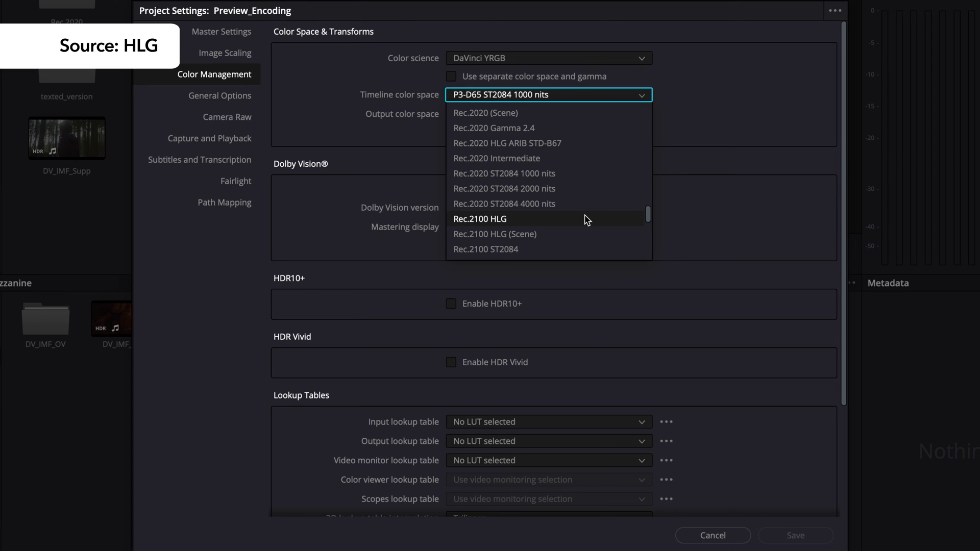
left_click(586, 220)
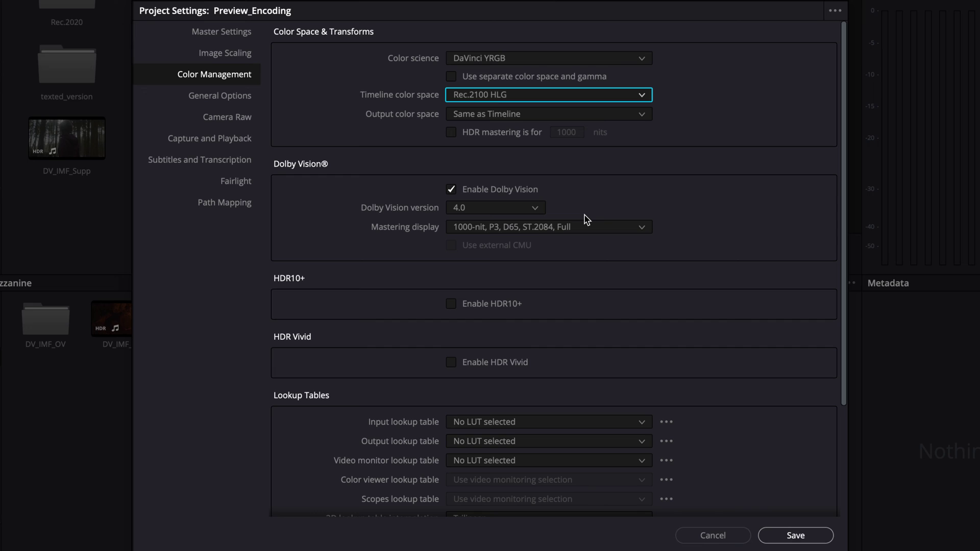
left_click(642, 95)
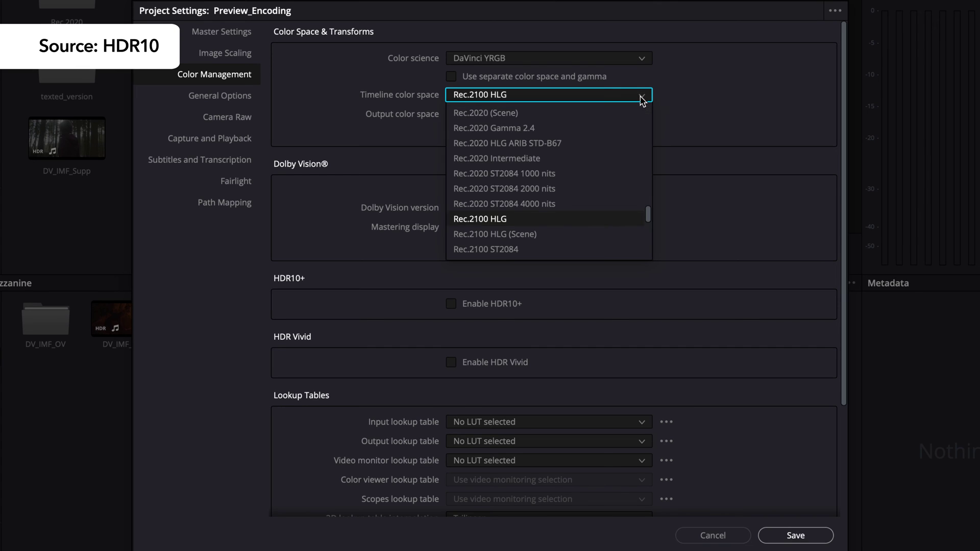
scroll(642, 97, "up", 5)
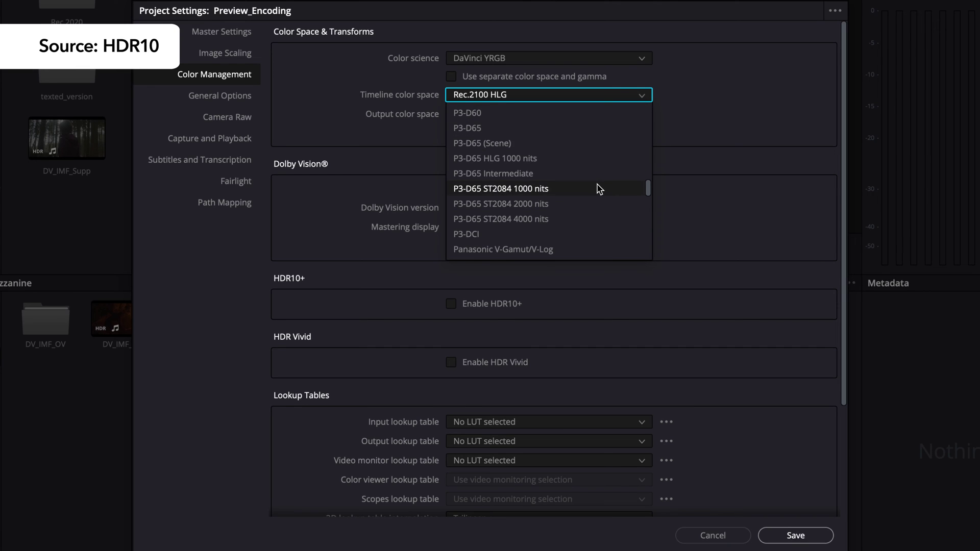
scroll(599, 189, "down", 5)
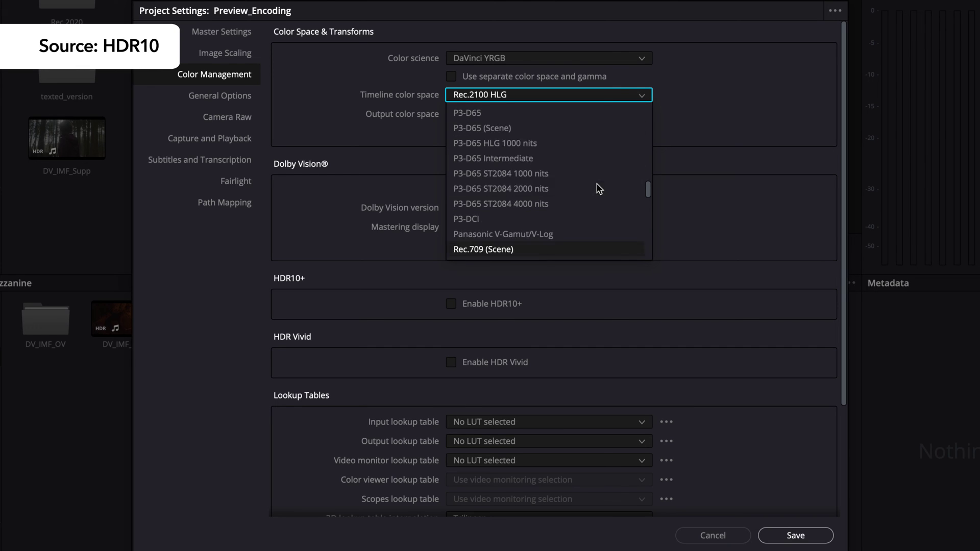
scroll(599, 189, "down", 2)
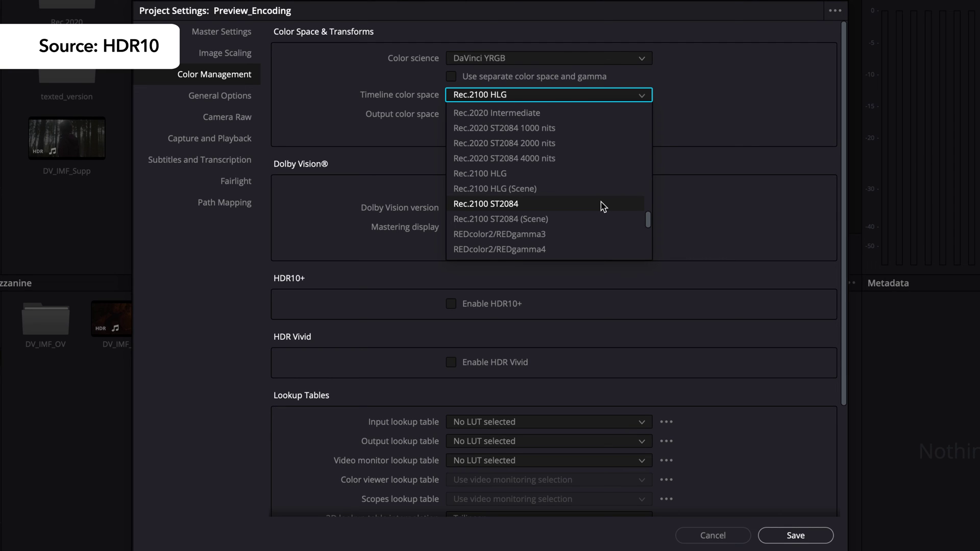
left_click(603, 204)
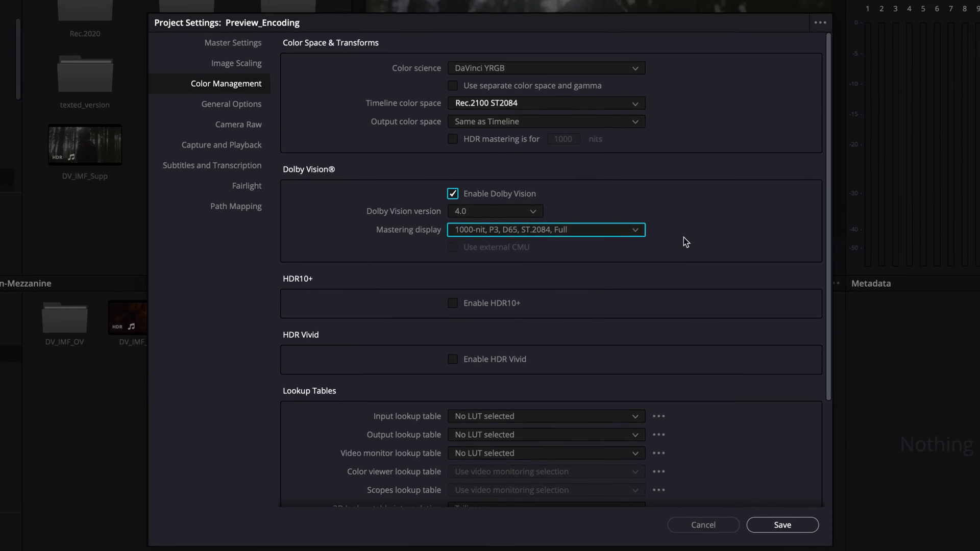
Save the color settings, return to Deliver and show the Dolby Vision profile list
left_click(712, 535)
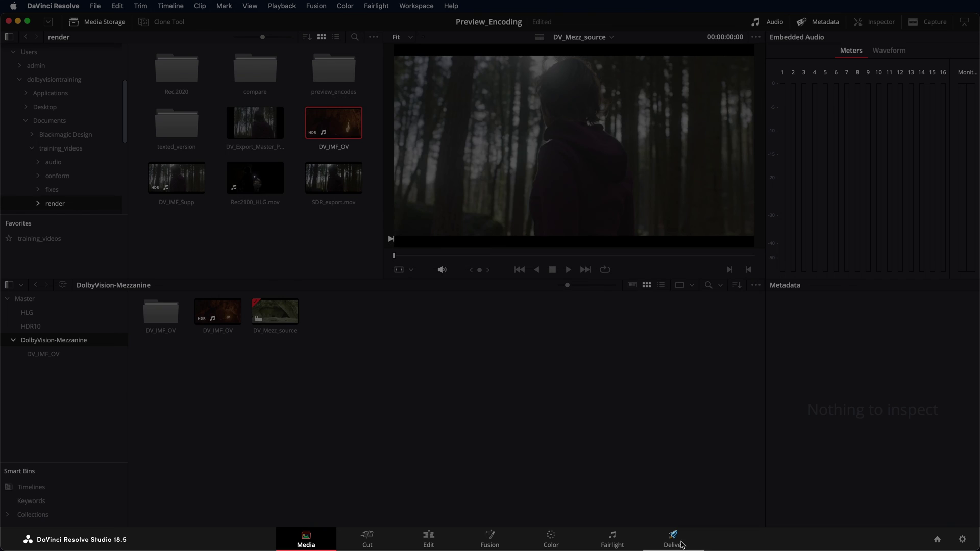
left_click(681, 545)
scroll(189, 422, "down", 2)
left_click(138, 438)
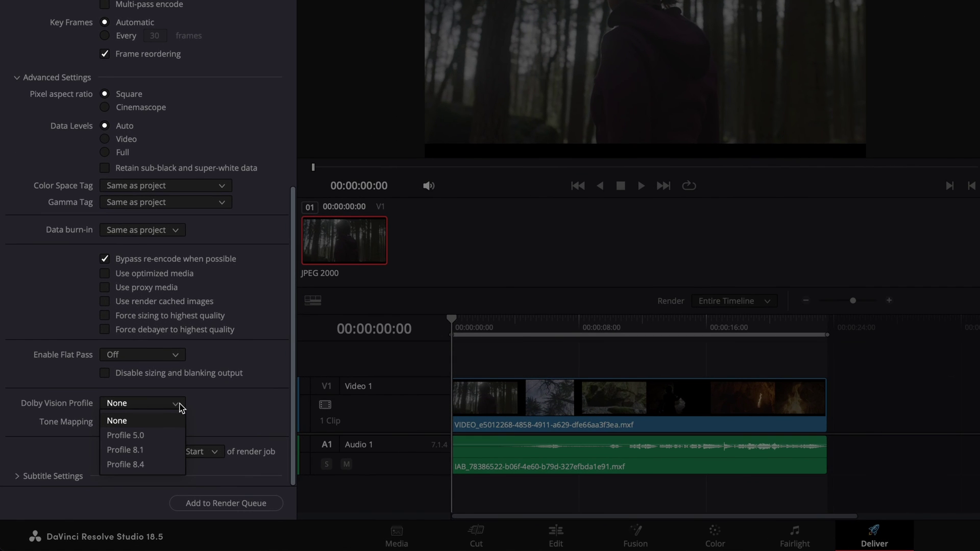